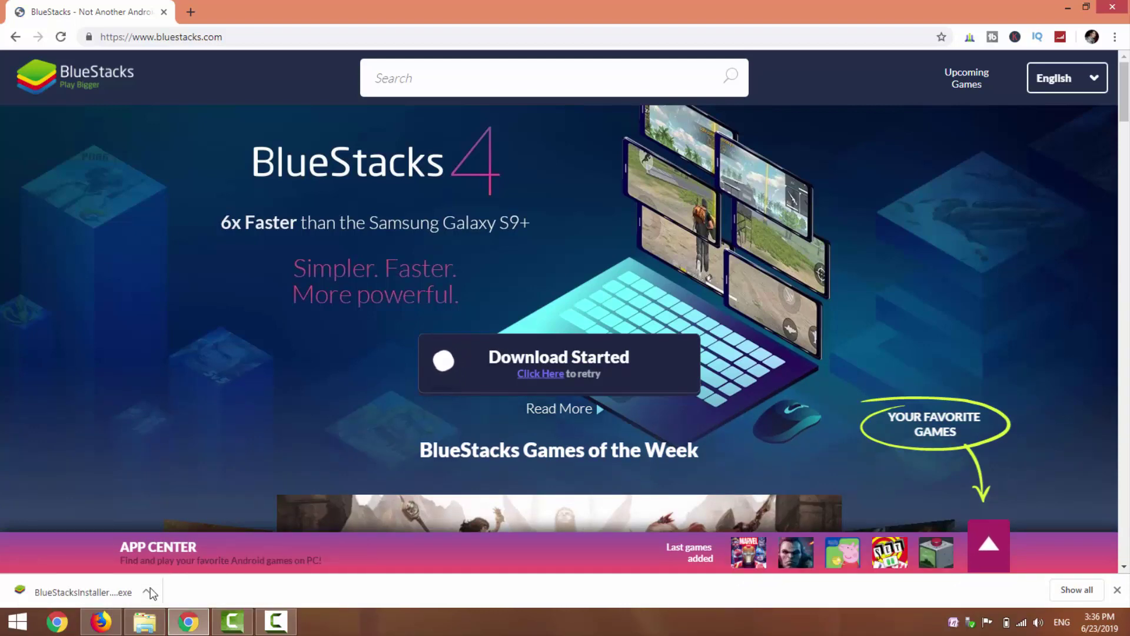
- Run the downloaded BlueStacksInstaller 4.90.0.1046 from the Downloads folder and start the BlueStacks 4 installation
left_click(1067, 8)
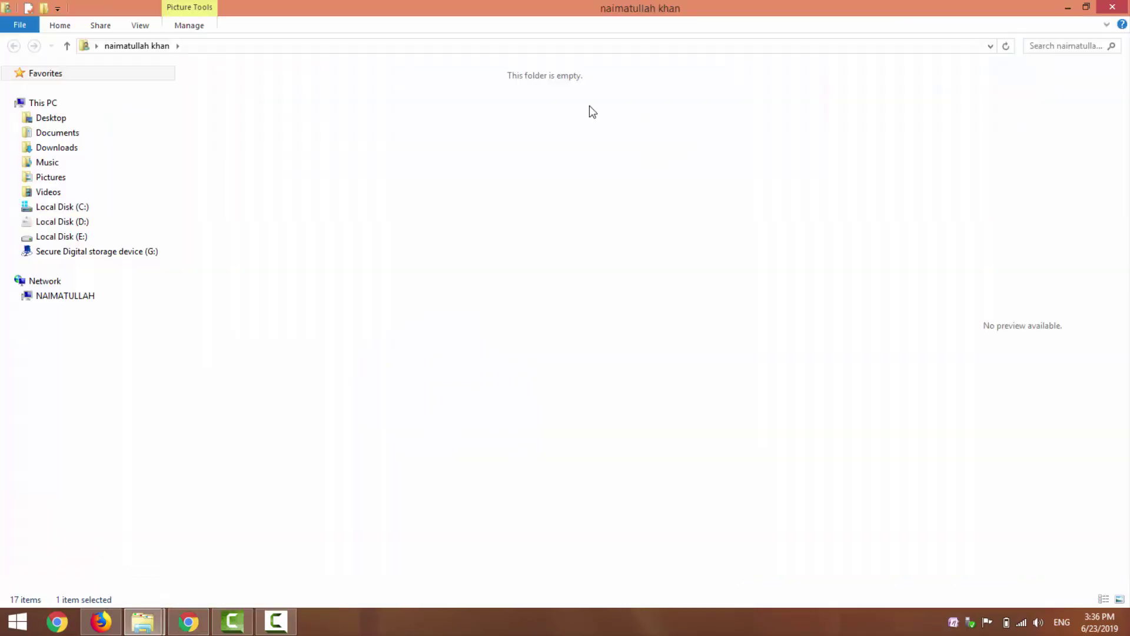
left_click(841, 569)
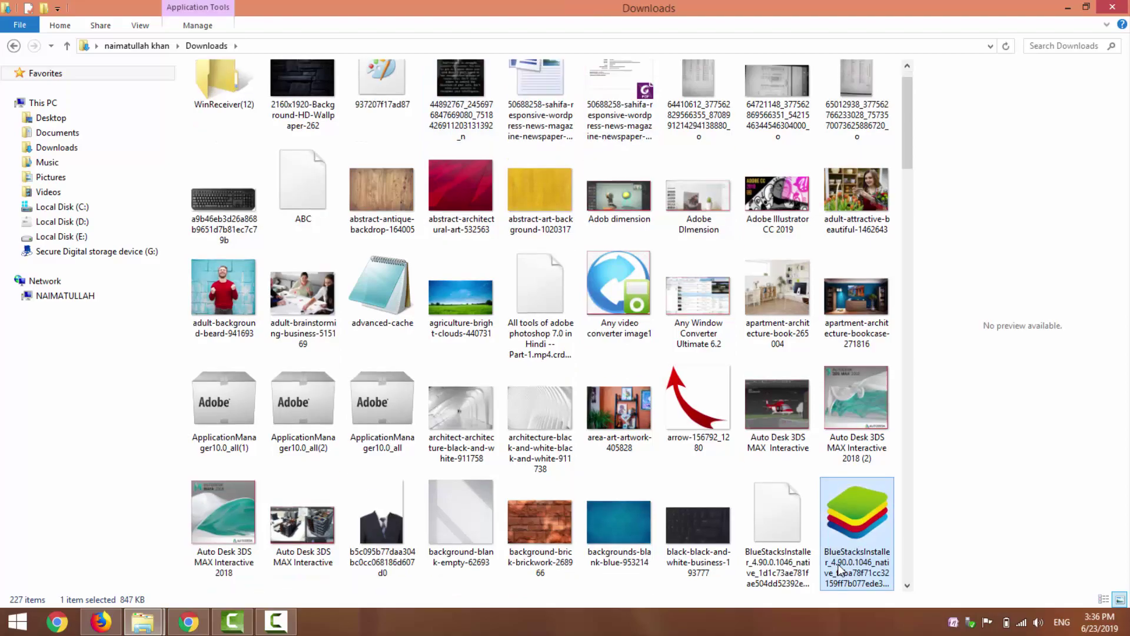
double_click(841, 569)
key("super+d")
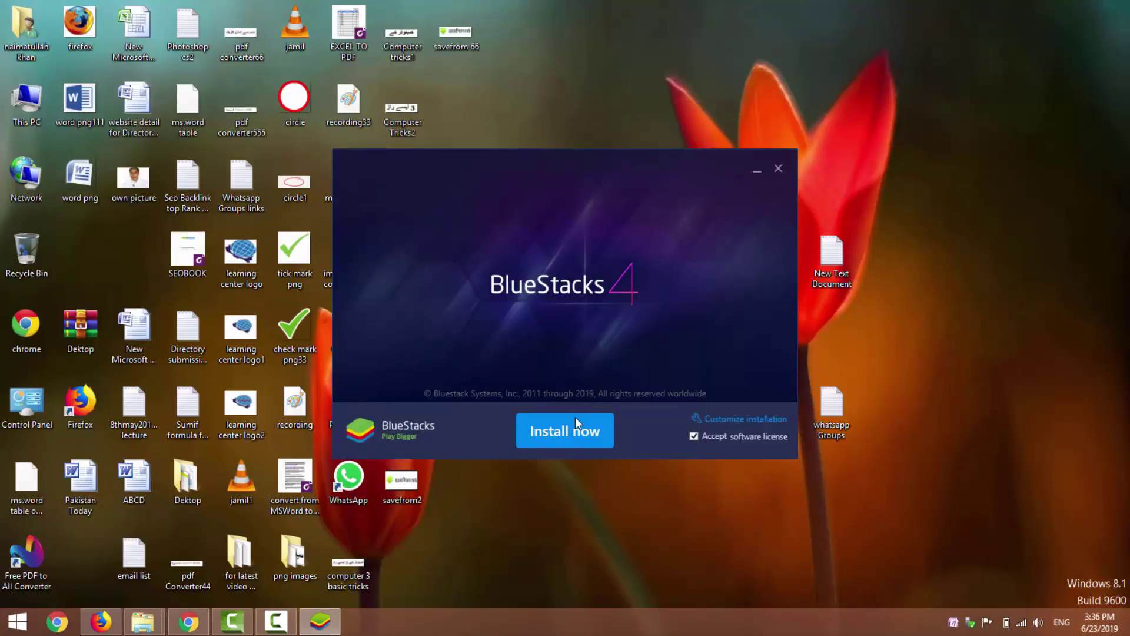
left_click(575, 420)
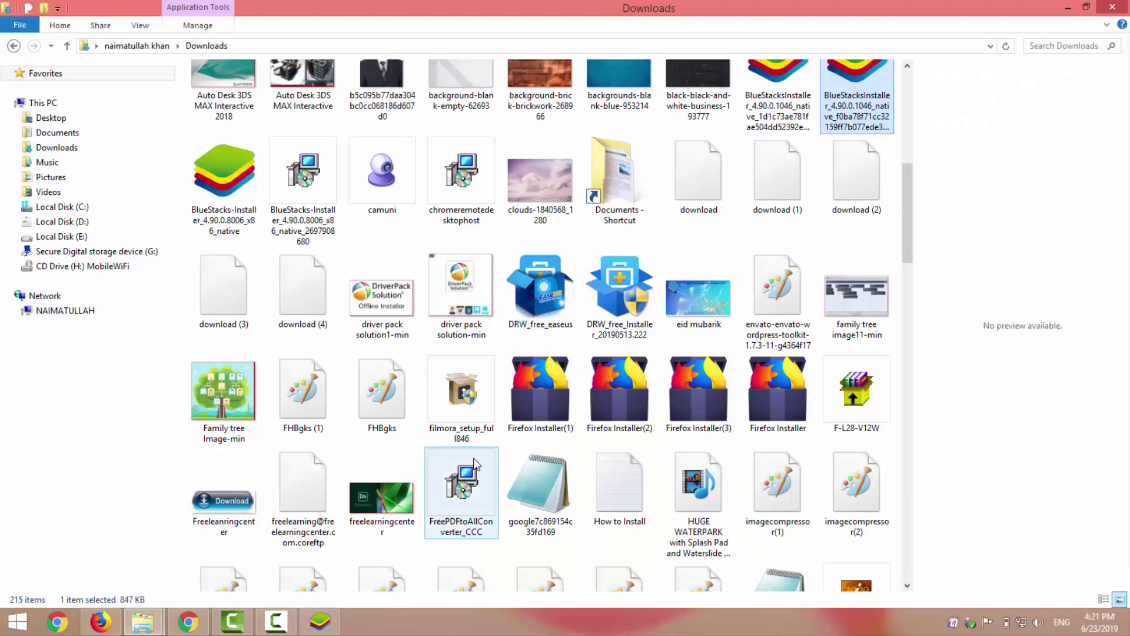
- Install BlueStacks 4 with the BlueStacks-Installer_4.90.0.8006_x86_native file from the Downloads folder and launch it
double_click(233, 202)
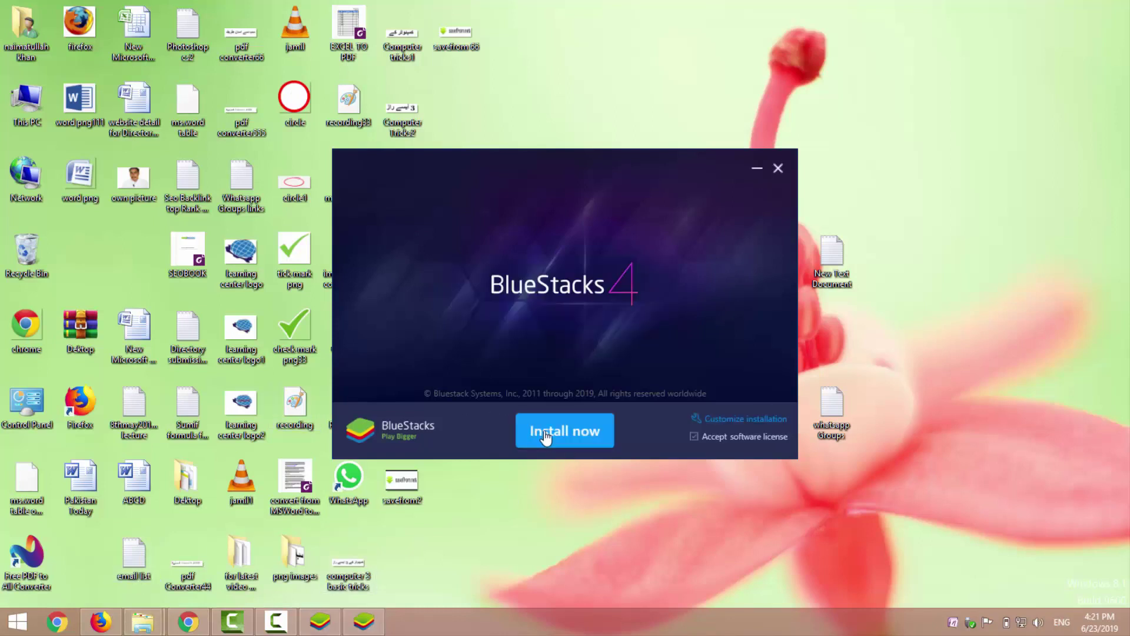
left_click(547, 435)
left_click(579, 436)
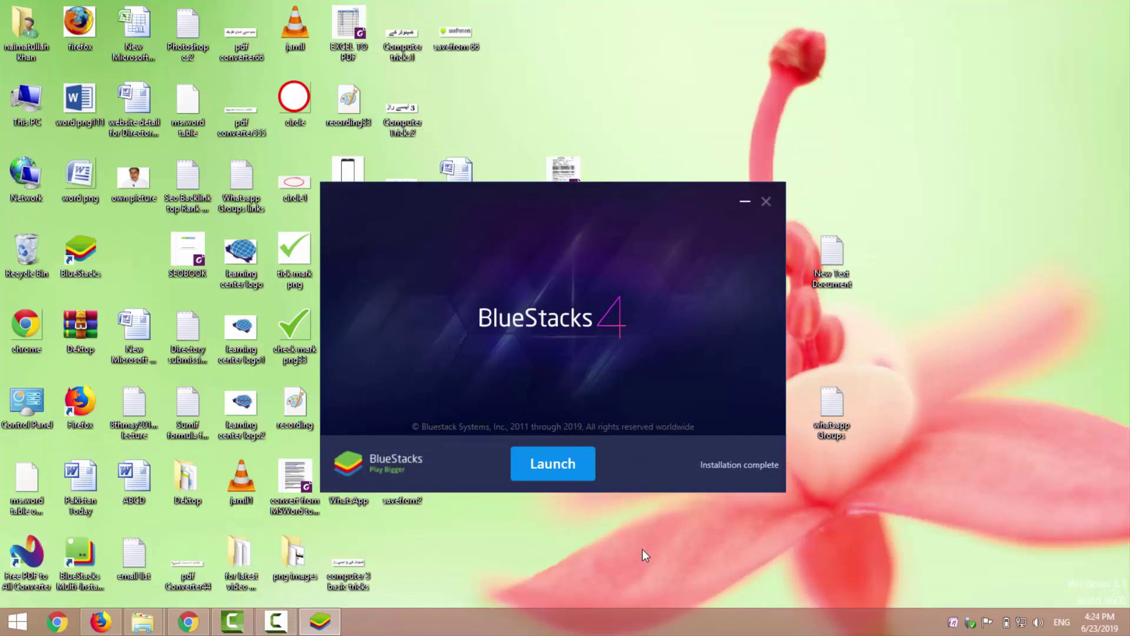
left_click(573, 482)
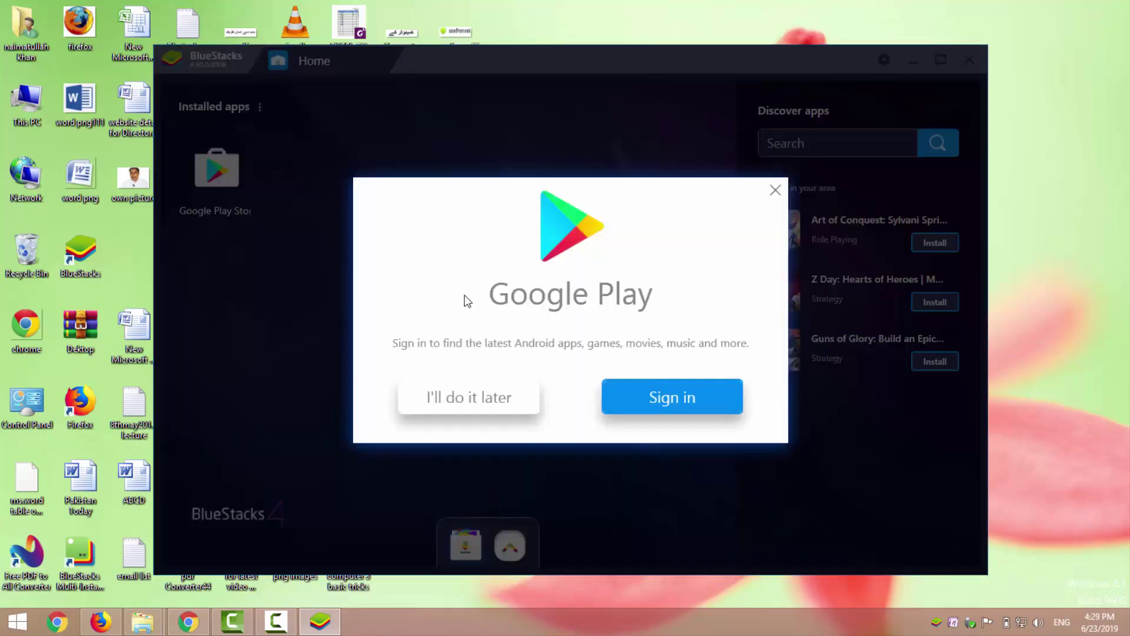
- Start signing in to Google Play from the BlueStacks welcome prompt
left_click(704, 402)
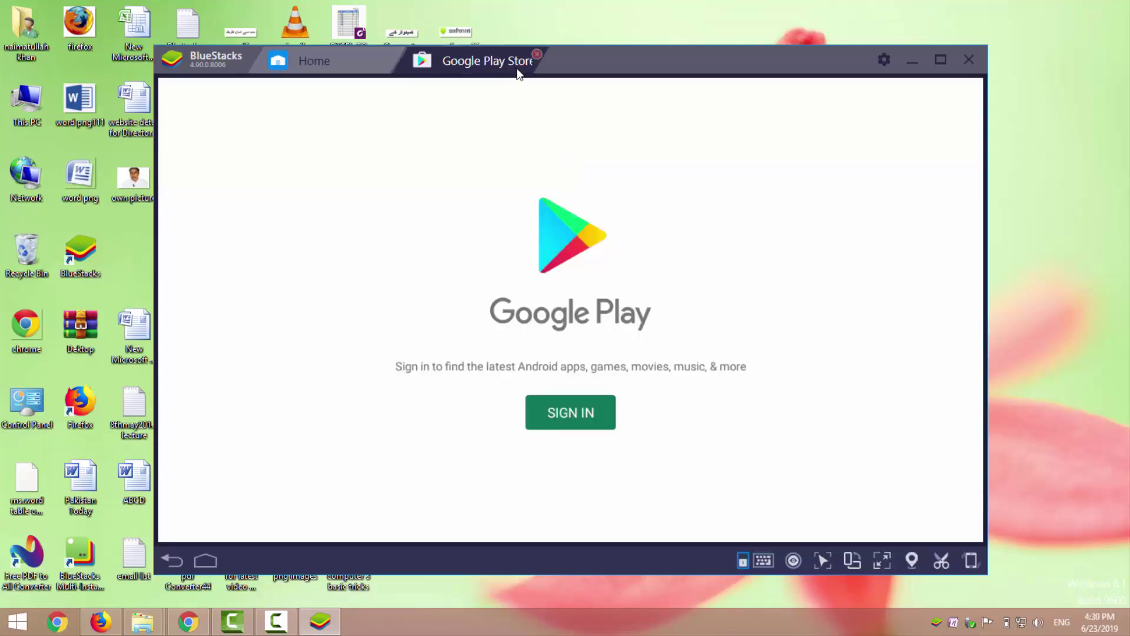
left_click(578, 415)
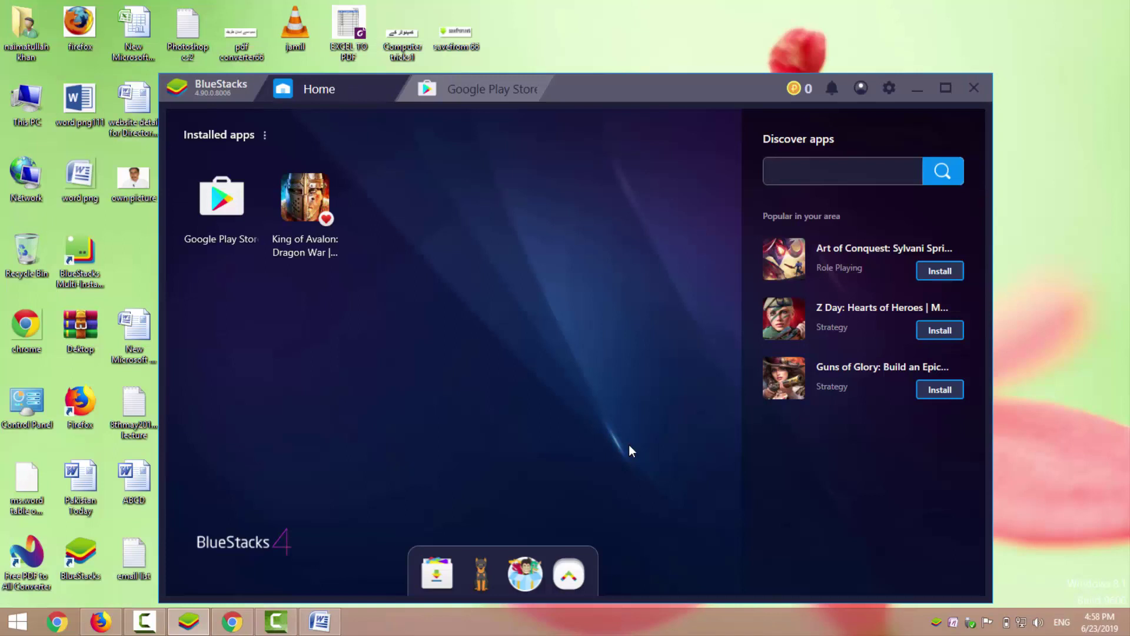
- Open the Google Play Store and install WhatsApp Messenger from the recommended apps
left_click(214, 198)
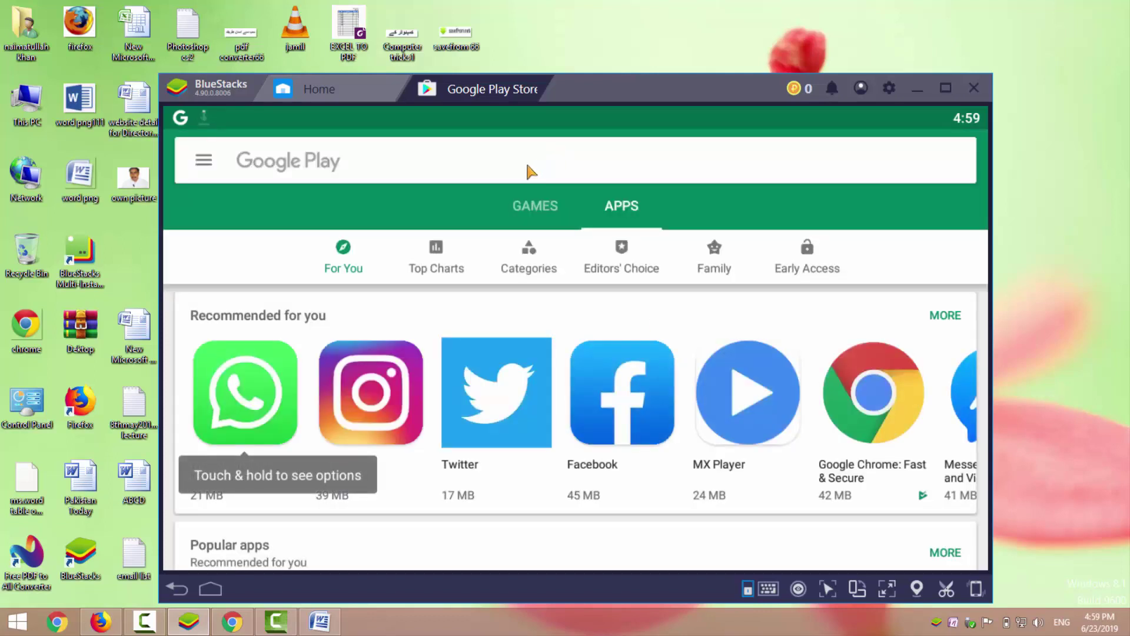
left_click(253, 397)
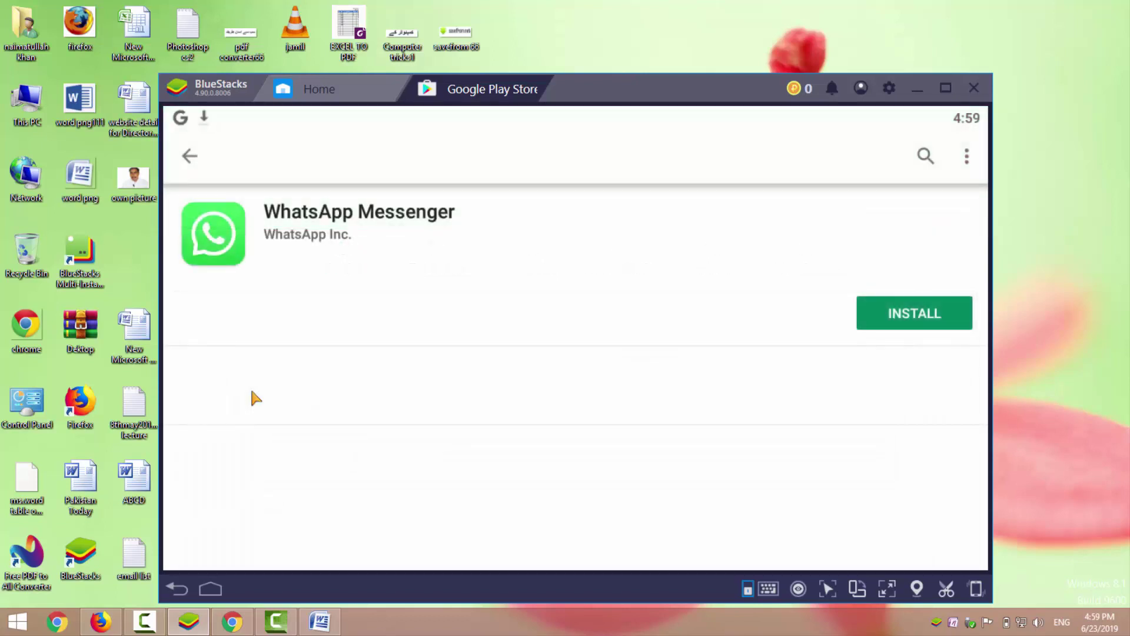
left_click(917, 318)
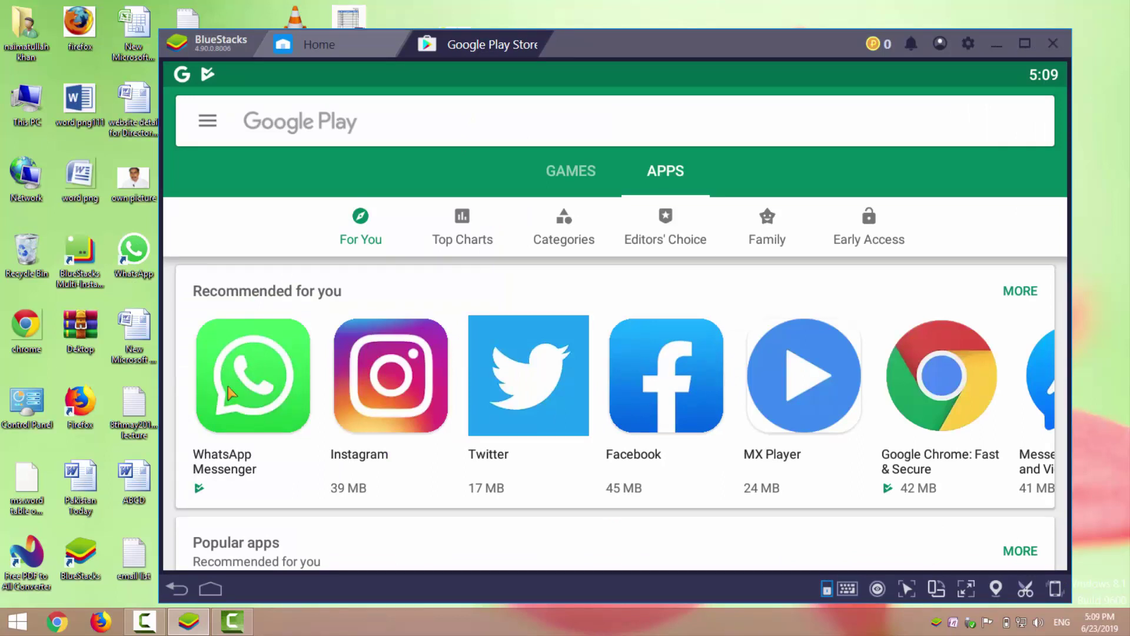
- Launch WhatsApp from the installed apps without switching the graphics mode and accept its terms of service
left_click(325, 51)
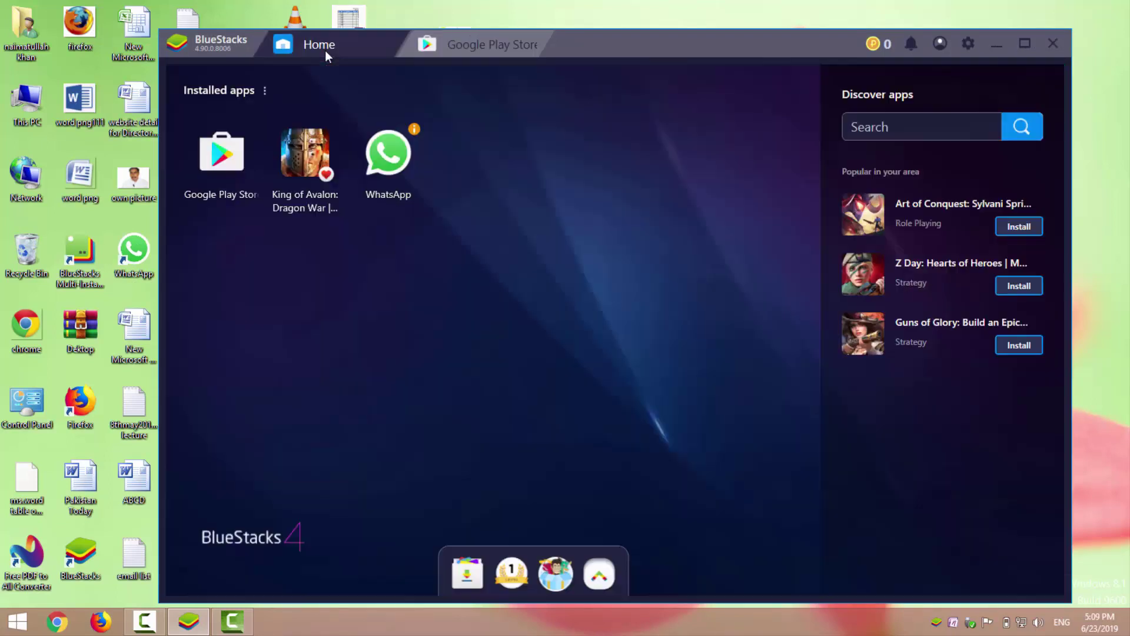
left_click(393, 174)
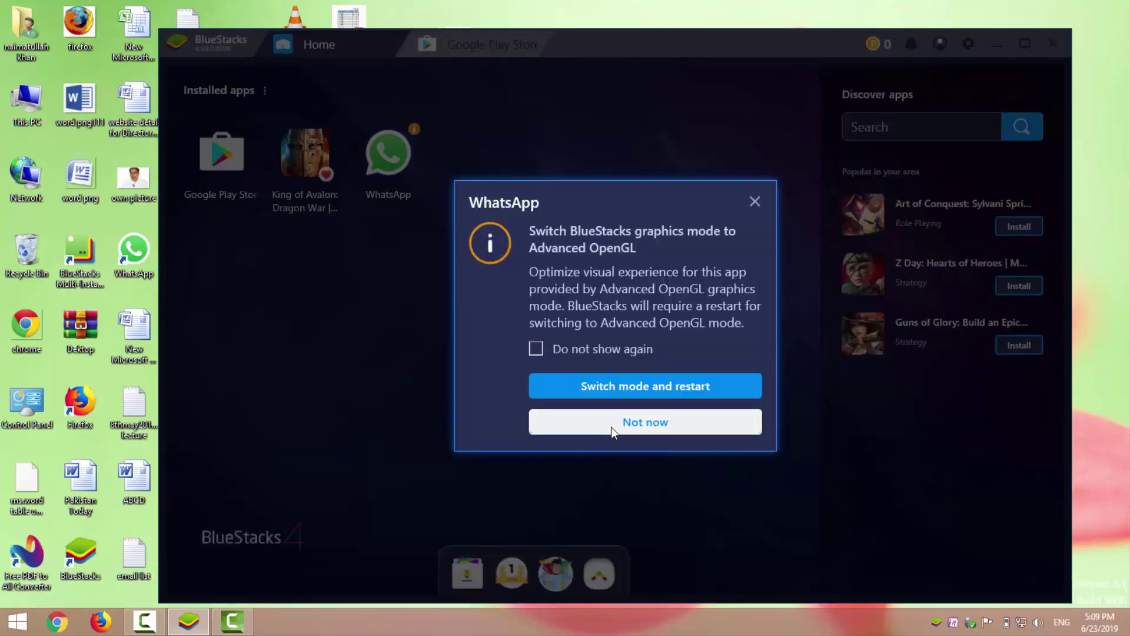
left_click(645, 423)
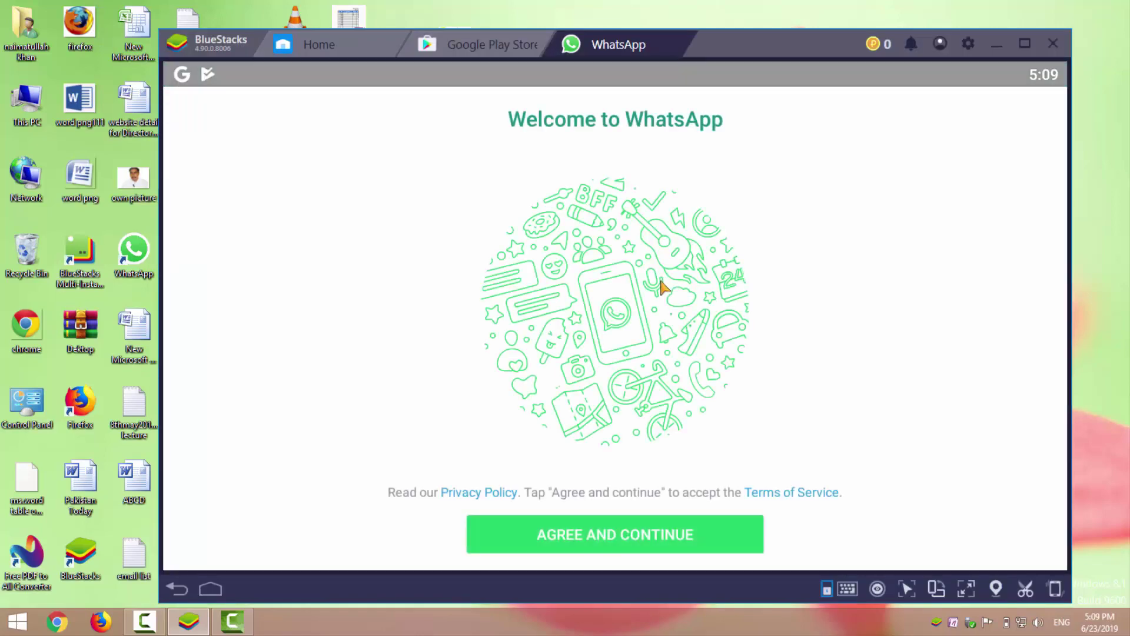
left_click(643, 533)
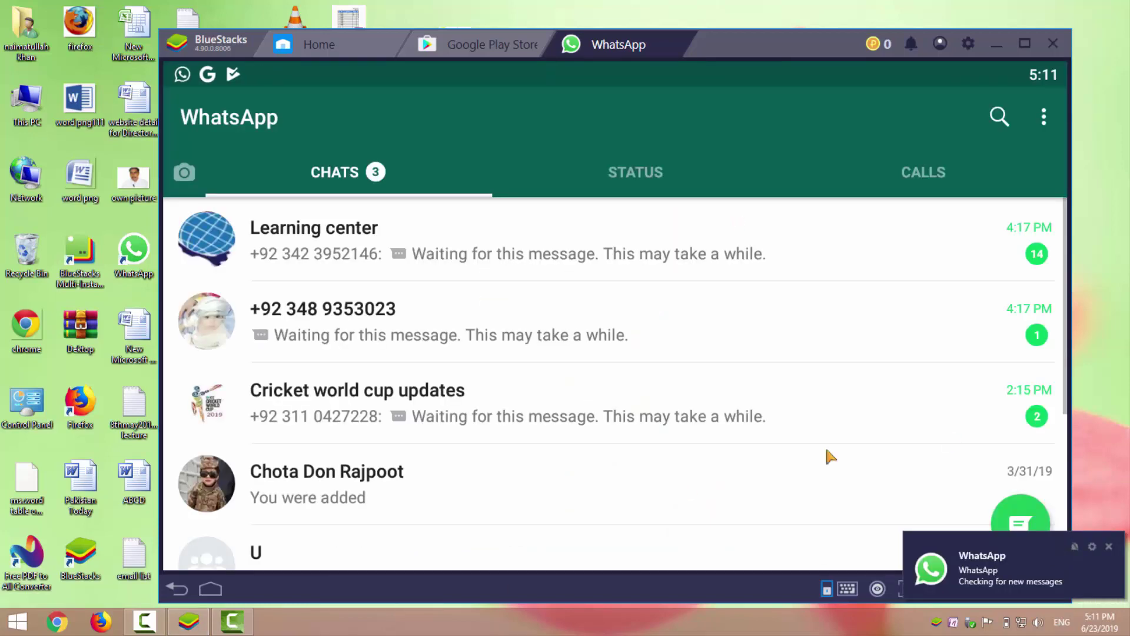
- Look through WhatsApp's chats, status and calls lists and view the messages in the Learning center group chat
left_click(1109, 546)
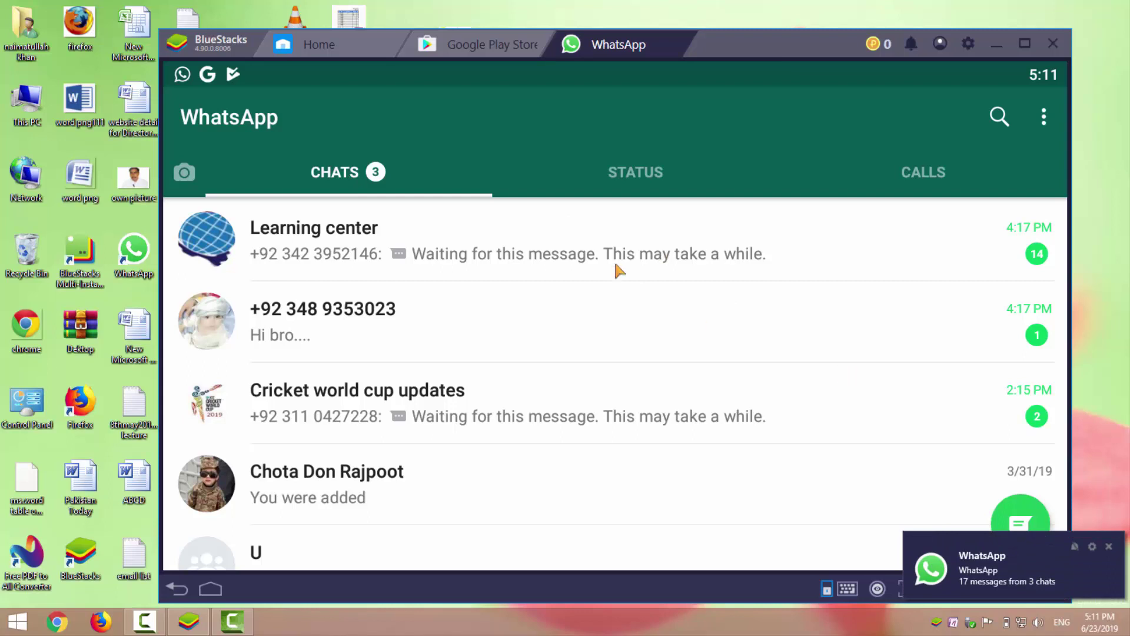
left_click(371, 180)
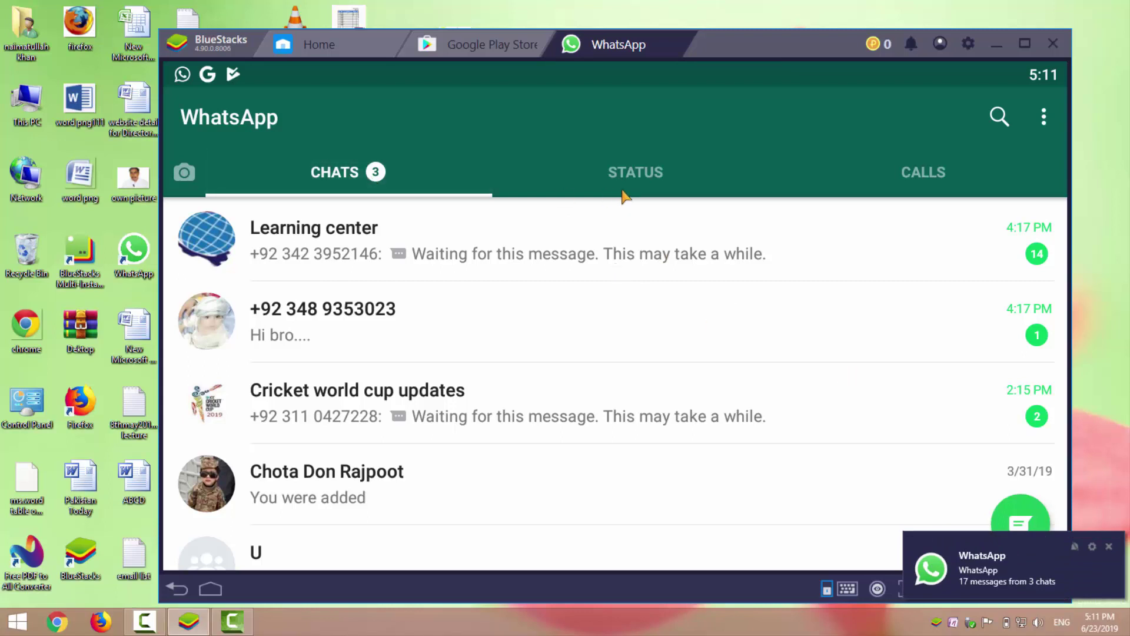
left_click(638, 182)
left_click(935, 174)
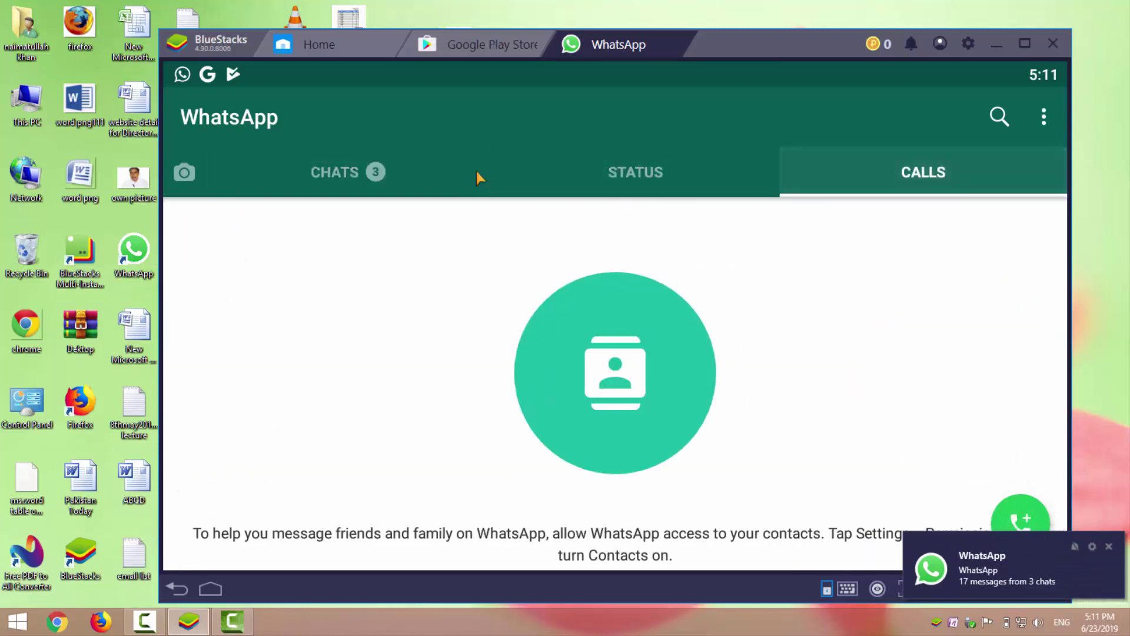
left_click(342, 169)
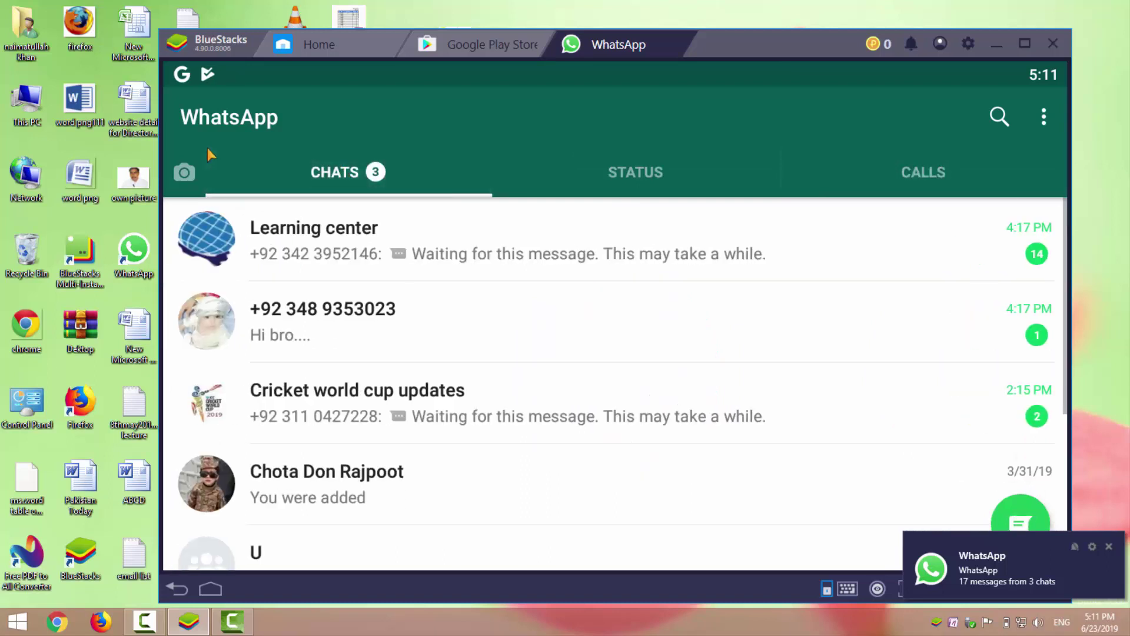
left_click(442, 263)
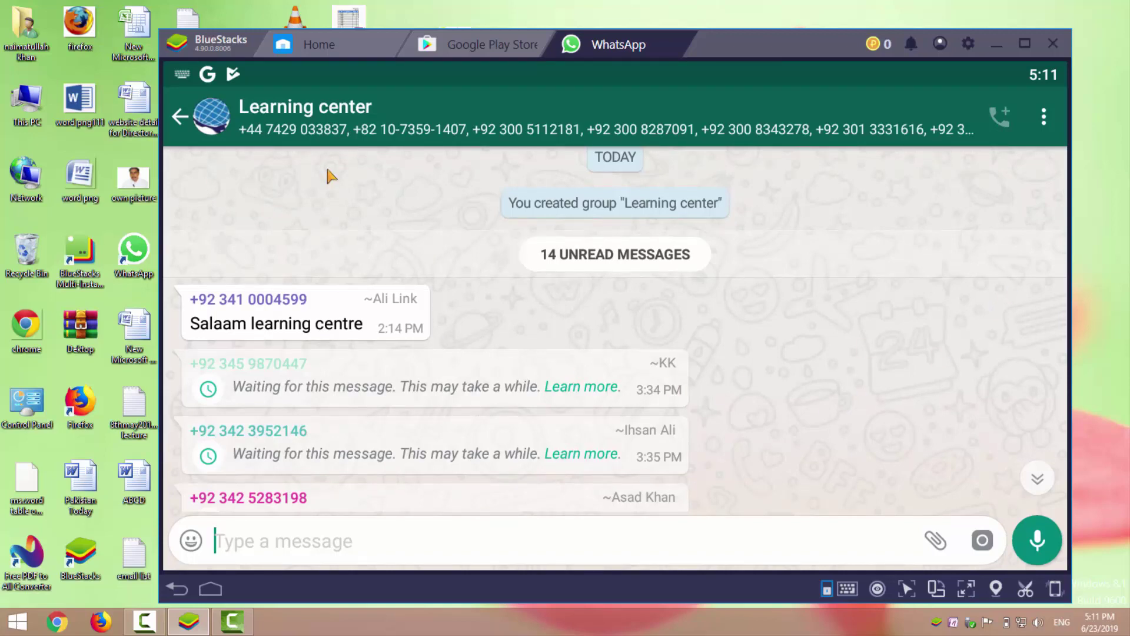
left_click(179, 588)
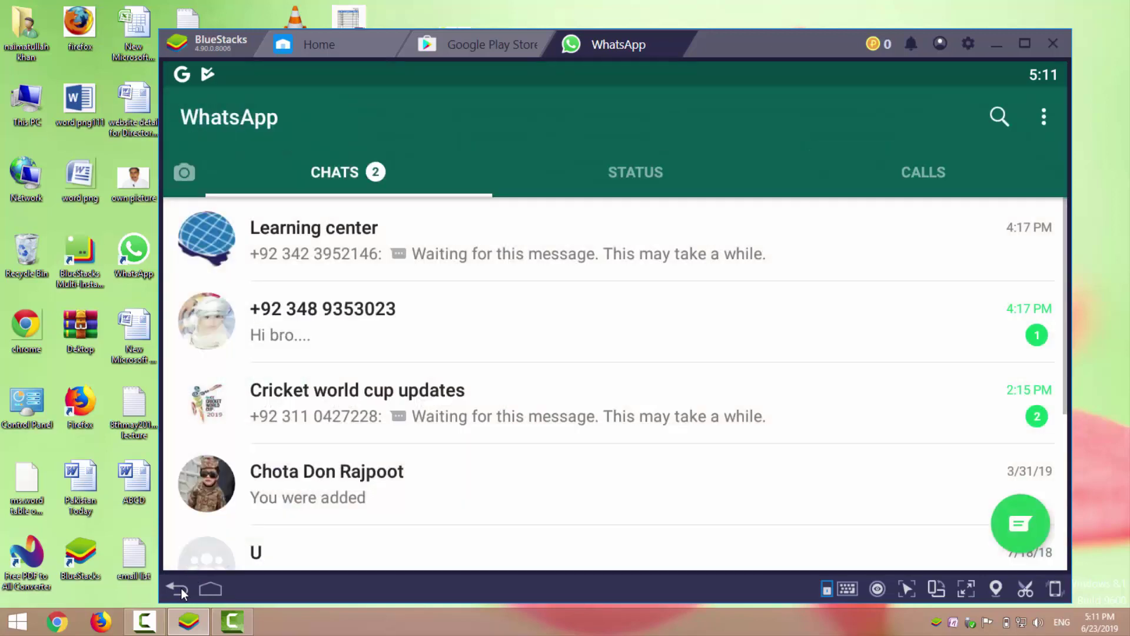
- Browse the full list of popular apps in the Google Play Store and minimize the emulator window
left_click(315, 52)
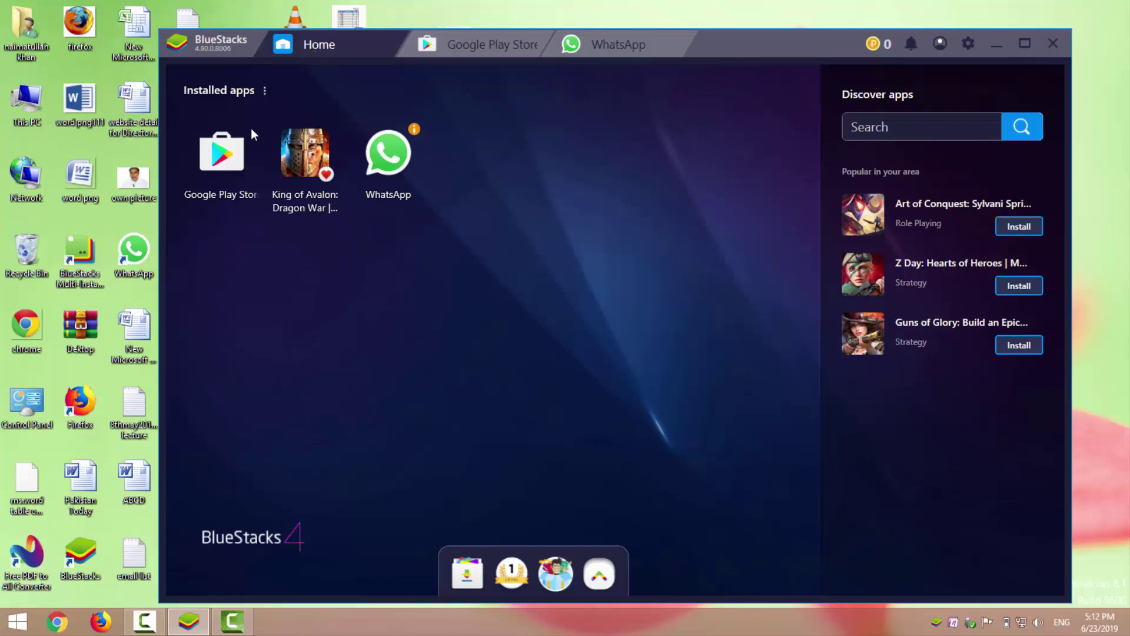
left_click(228, 150)
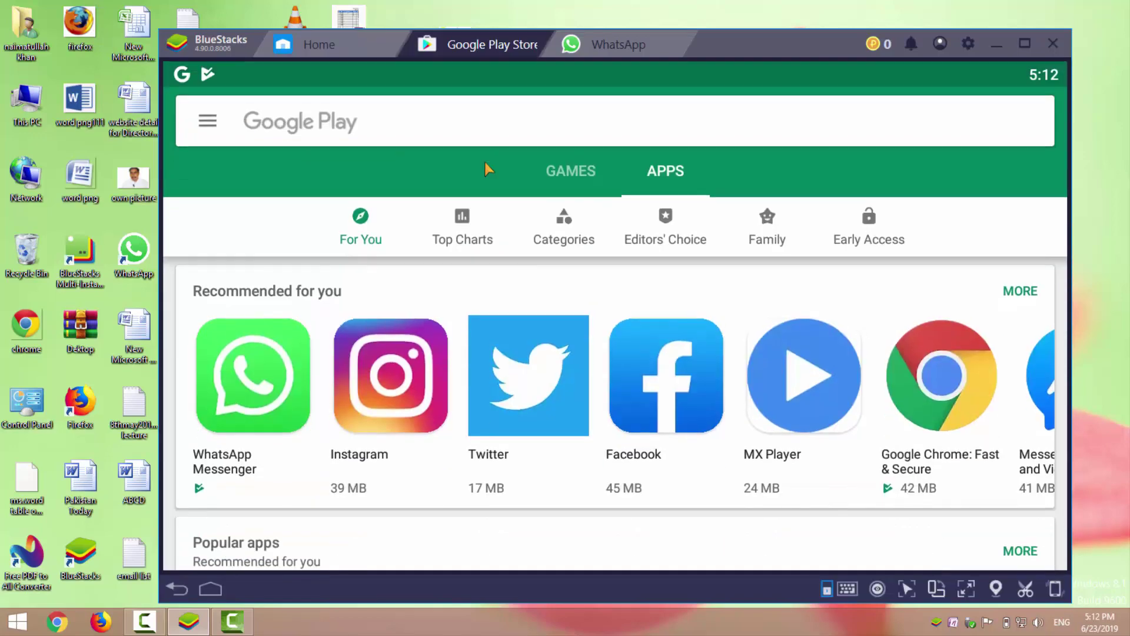
left_click(494, 134)
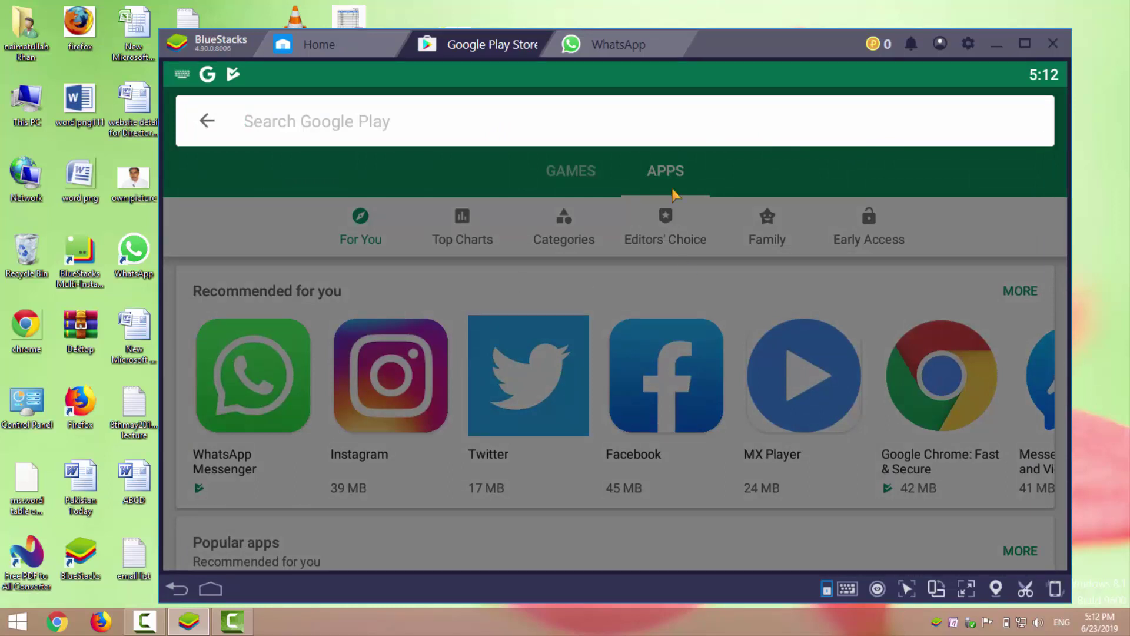
left_click(979, 221)
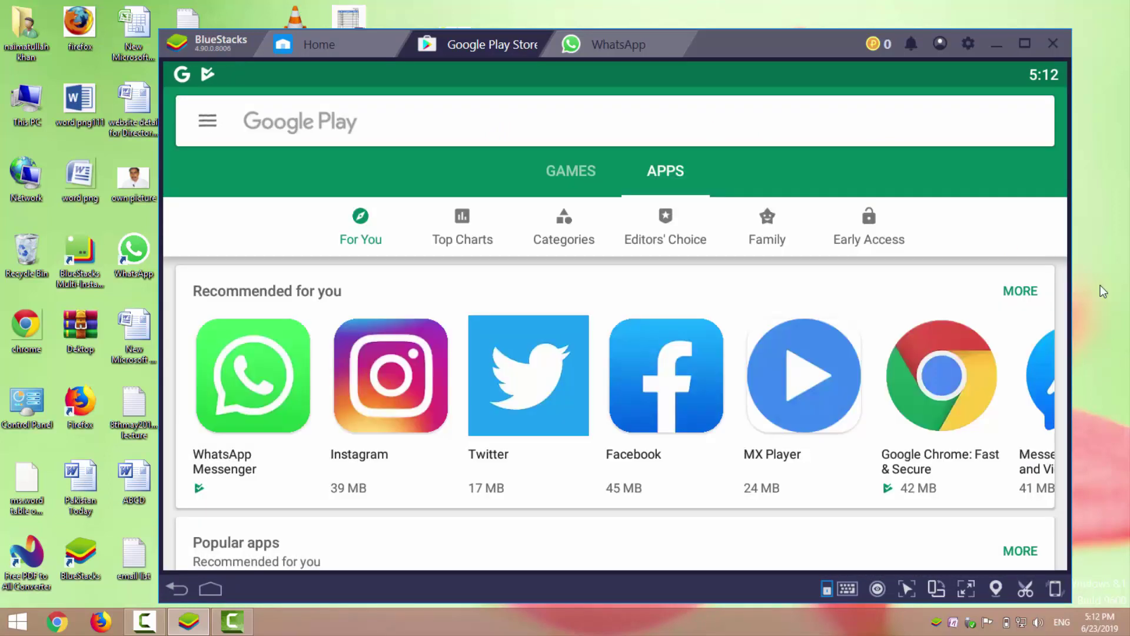
left_click(1027, 558)
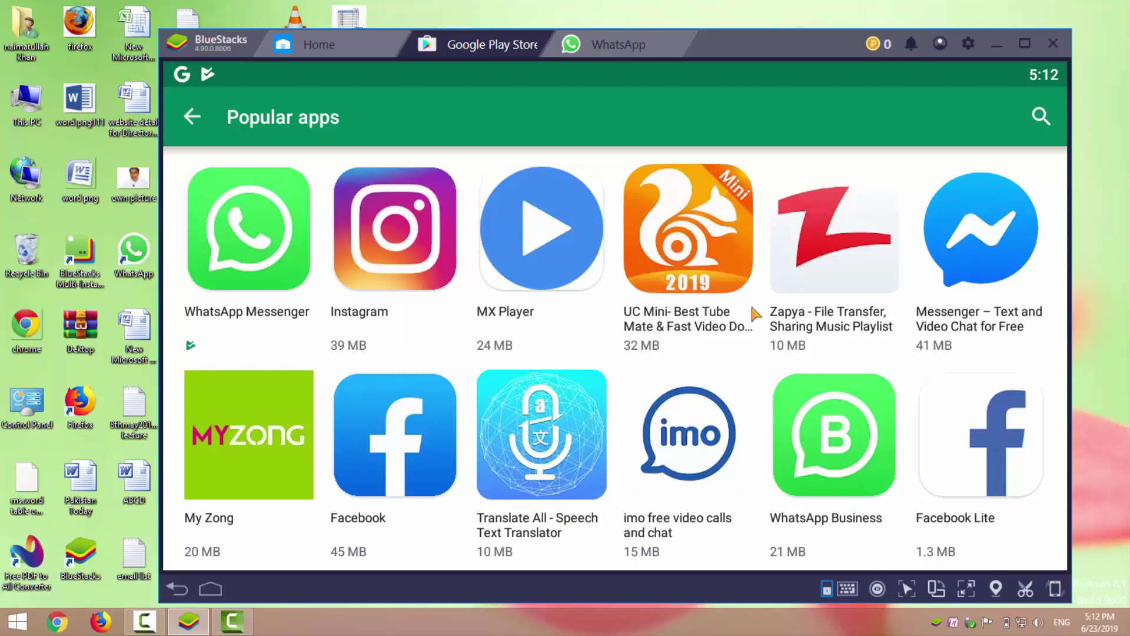
left_click(993, 47)
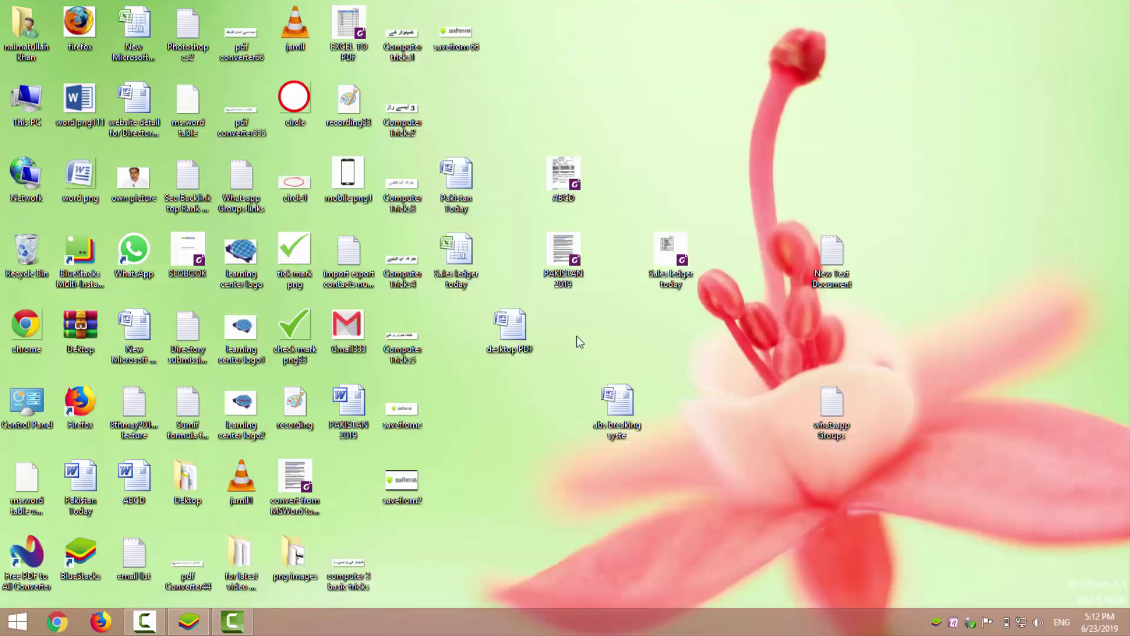